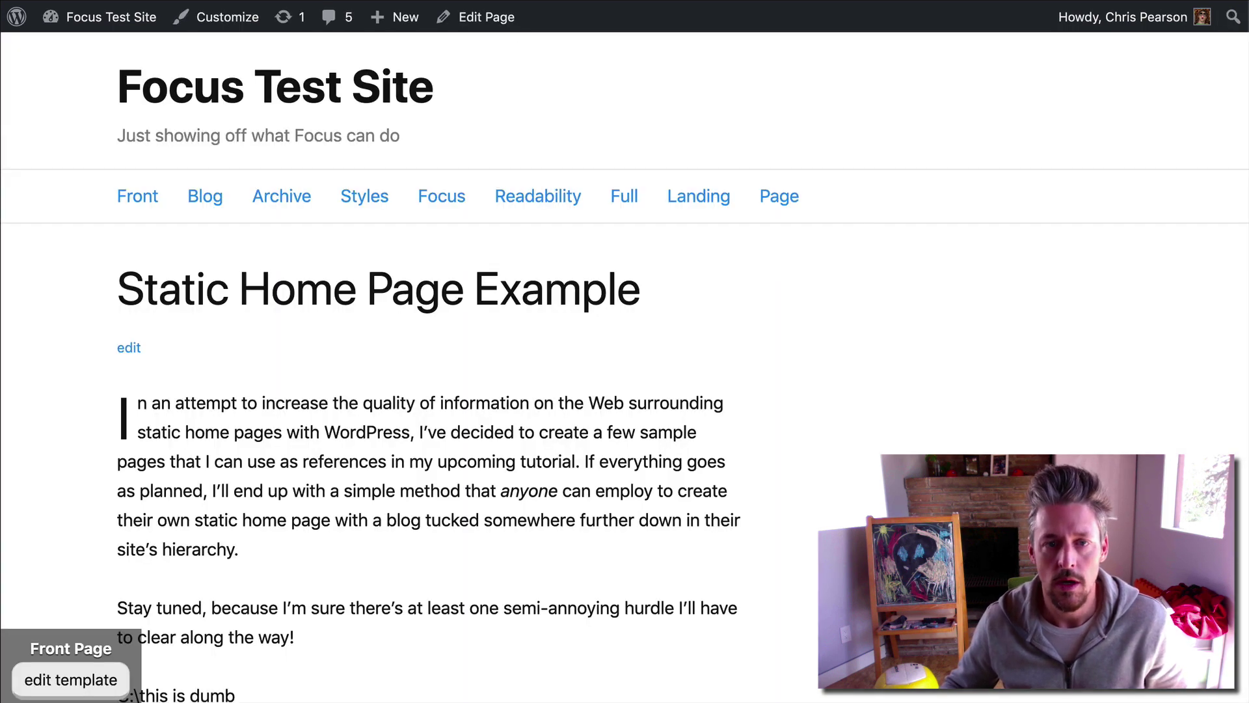
Repeatedly highlight the Focus Test Site title on the front page to point it out.
{"action": "left_click_drag", "start_coordinate": [115, 88], "coordinate": [458, 89]}
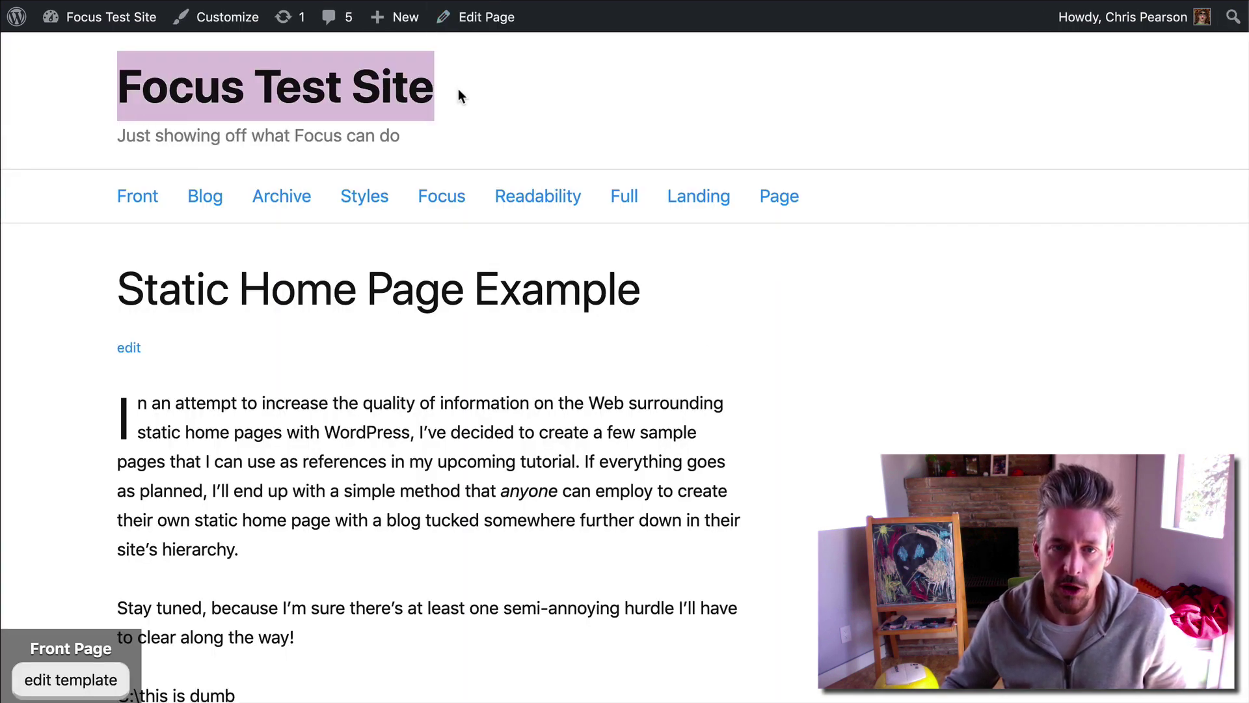
{"action": "left_click", "coordinate": [458, 88]}
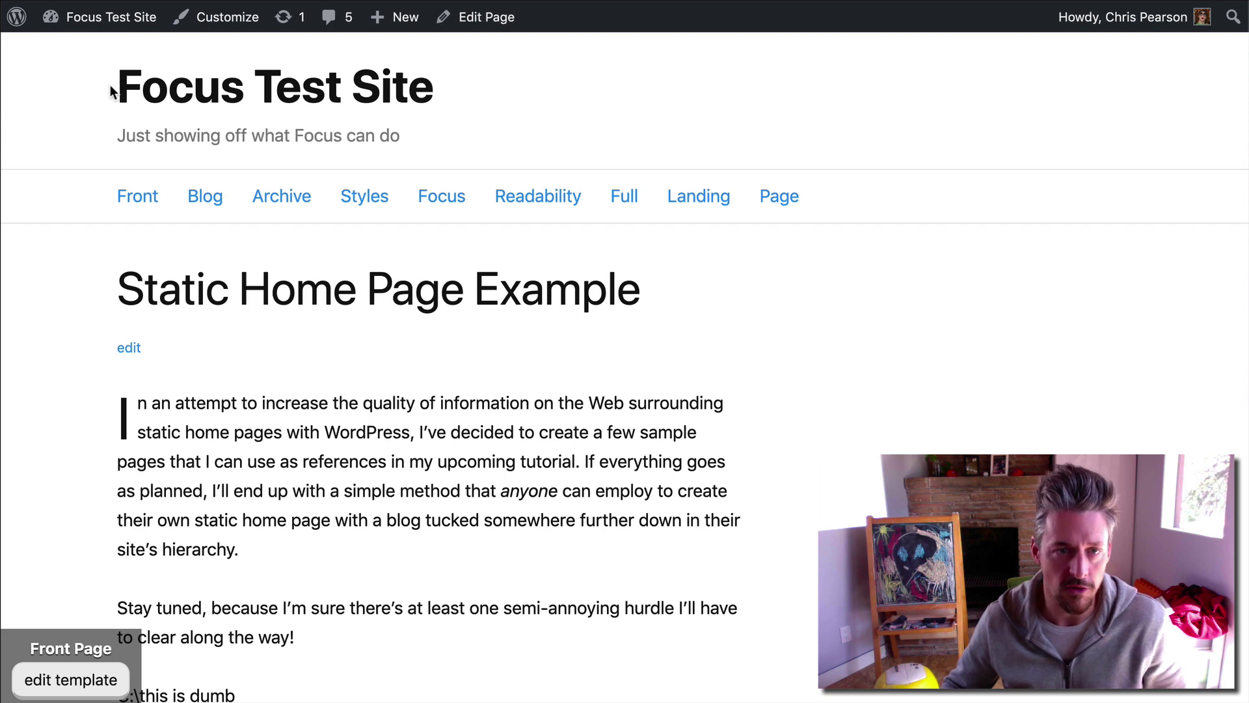
{"action": "left_click_drag", "start_coordinate": [117, 85], "coordinate": [424, 78]}
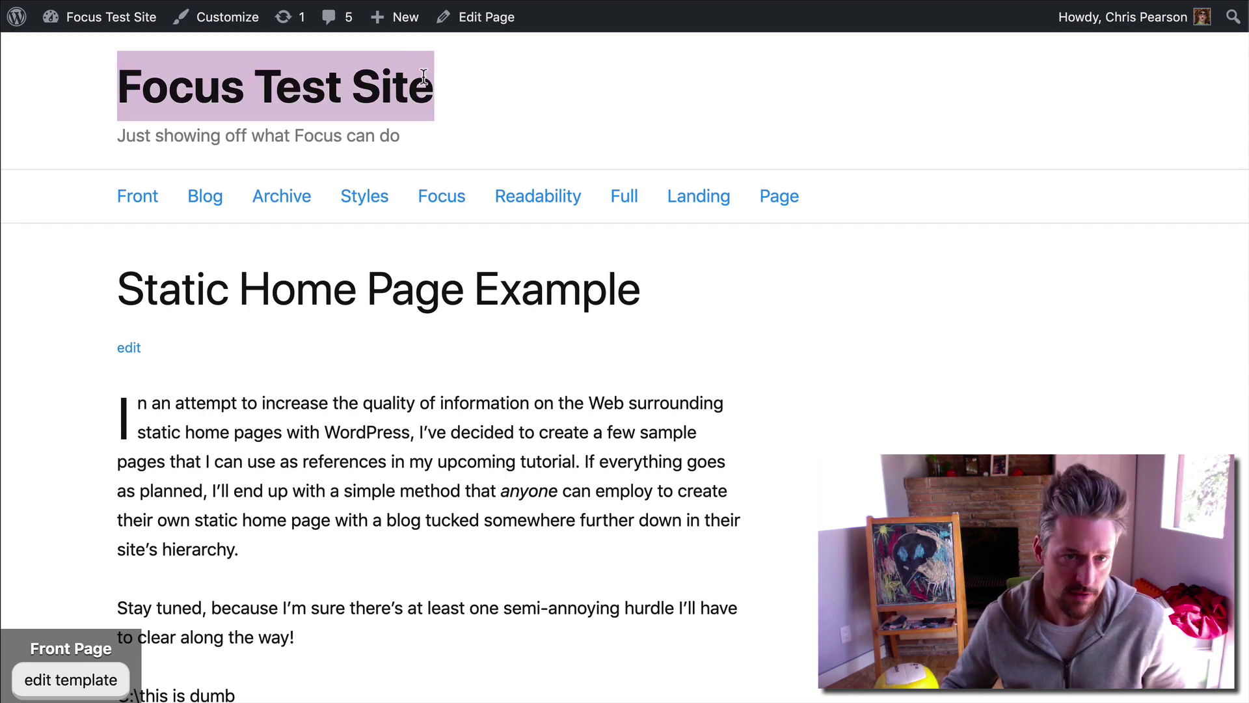
{"action": "left_click", "coordinate": [423, 78]}
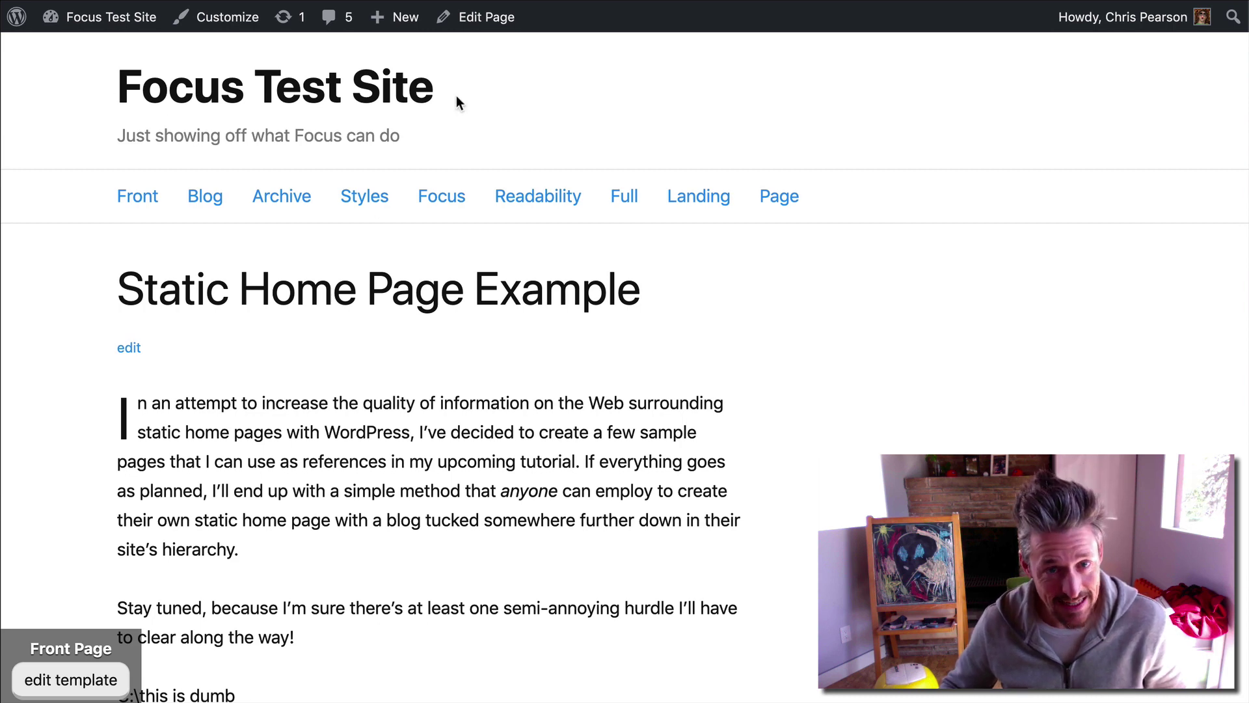
{"action": "left_click_drag", "start_coordinate": [456, 95], "coordinate": [123, 93]}
{"action": "left_click", "coordinate": [124, 93]}
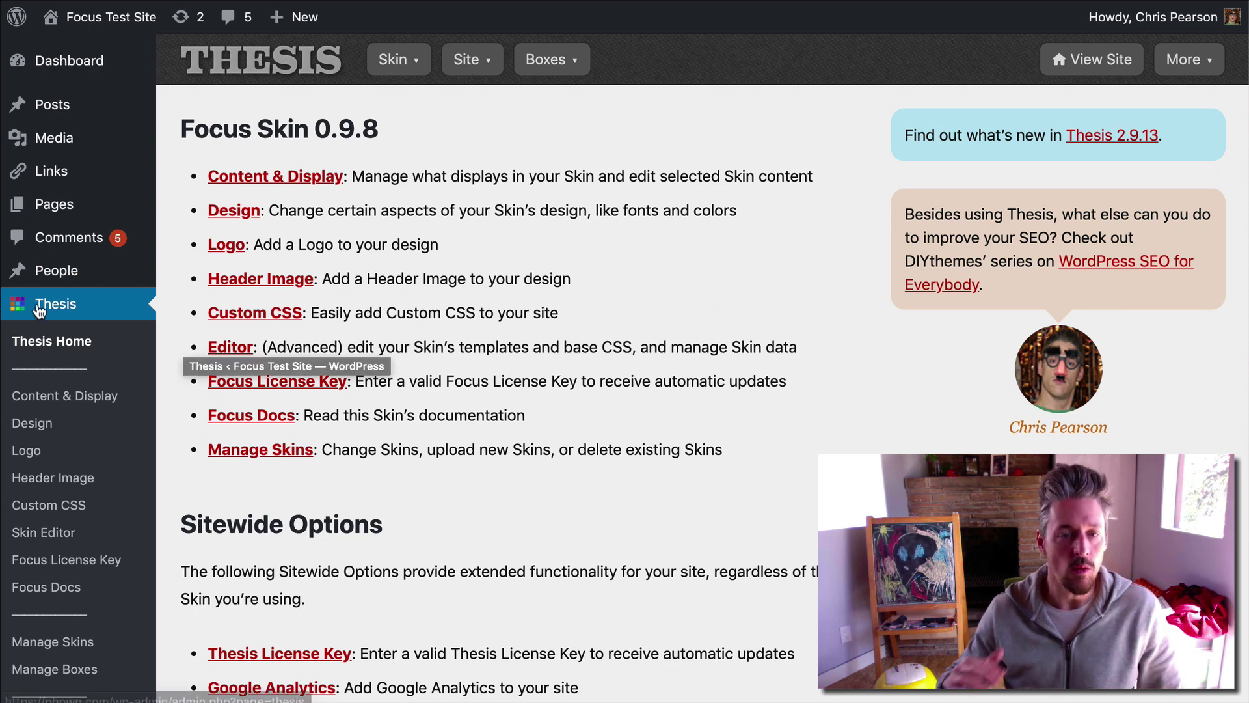
Under Skin > Logo, choose the DIY themes image from the Media Library as the logo.
{"action": "left_click", "coordinate": [400, 63]}
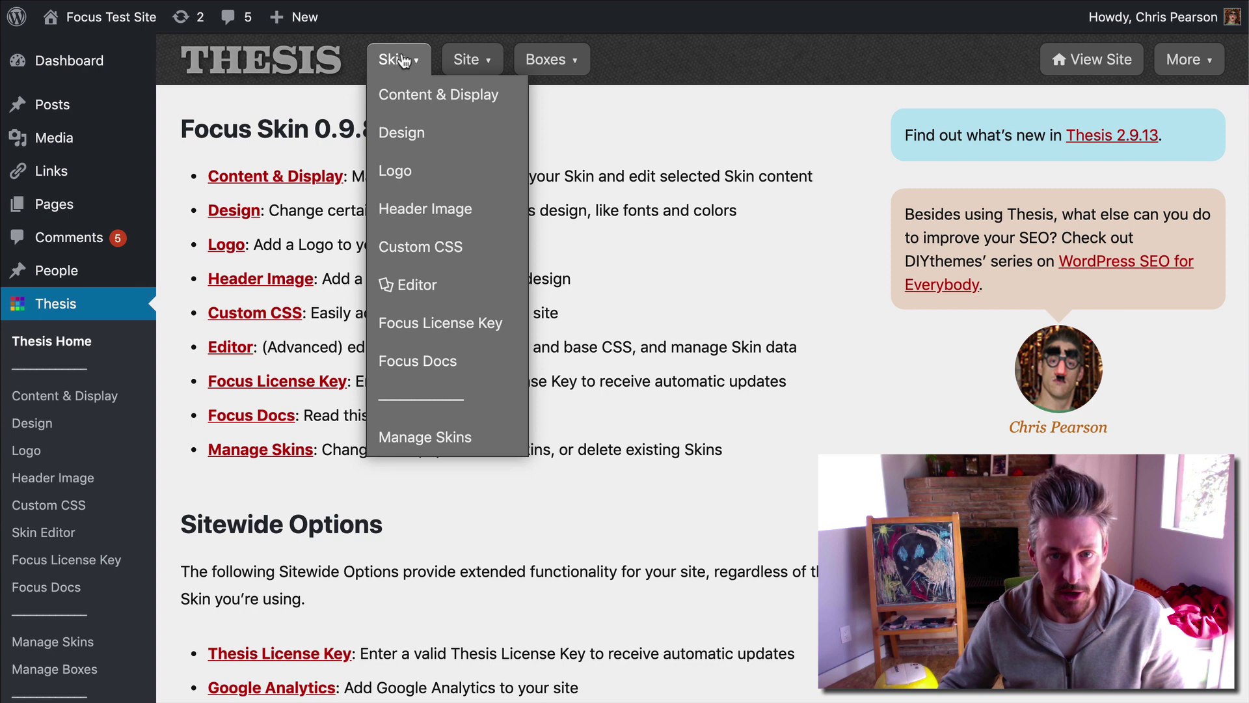
{"action": "left_click", "coordinate": [433, 175]}
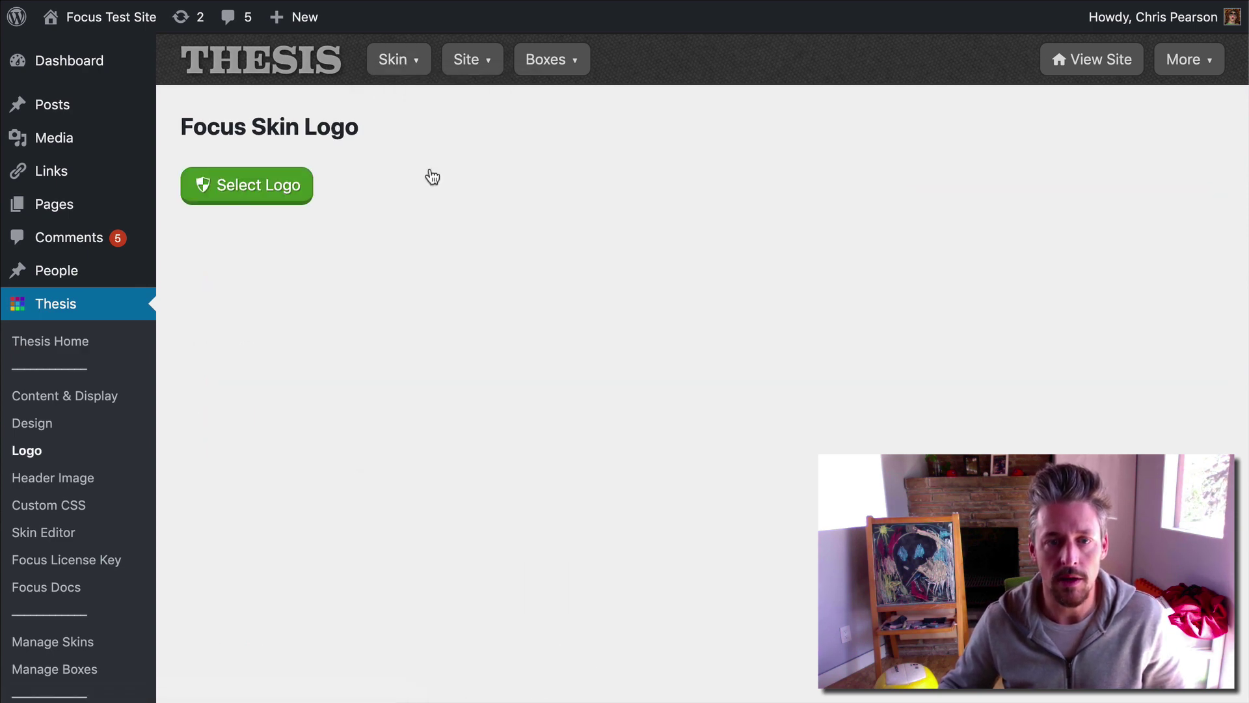
{"action": "left_click", "coordinate": [282, 206]}
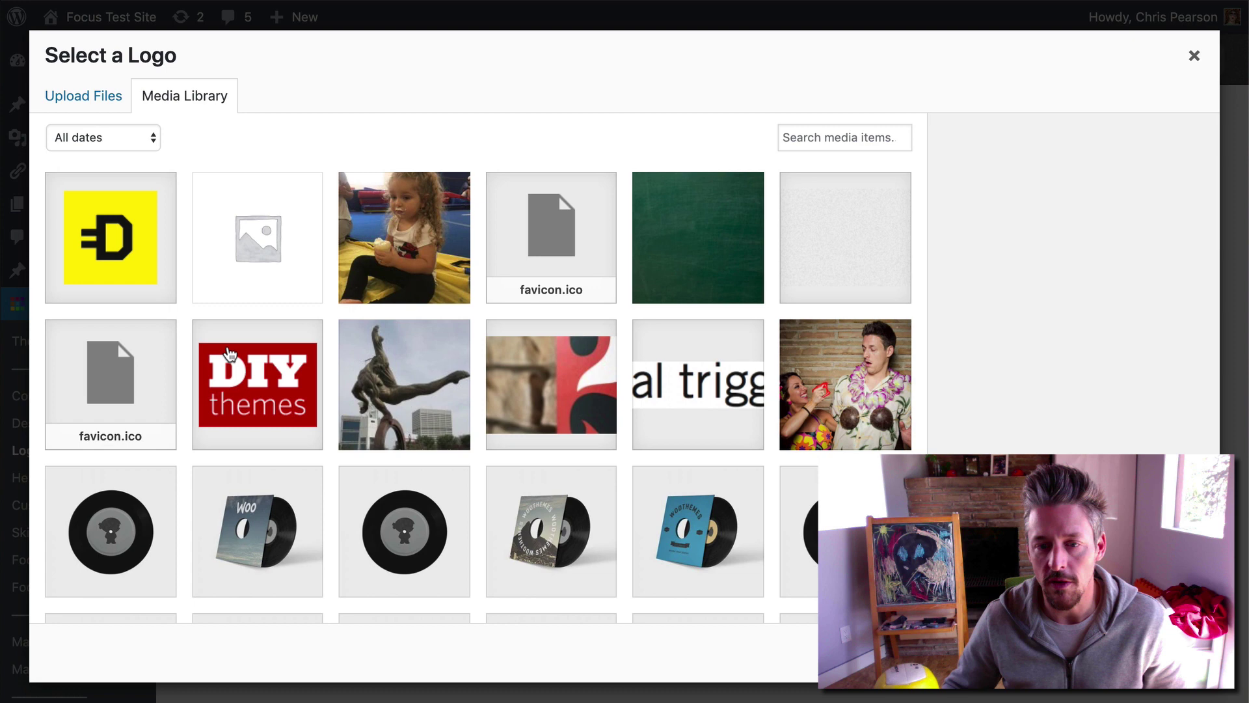
{"action": "left_click", "coordinate": [260, 402]}
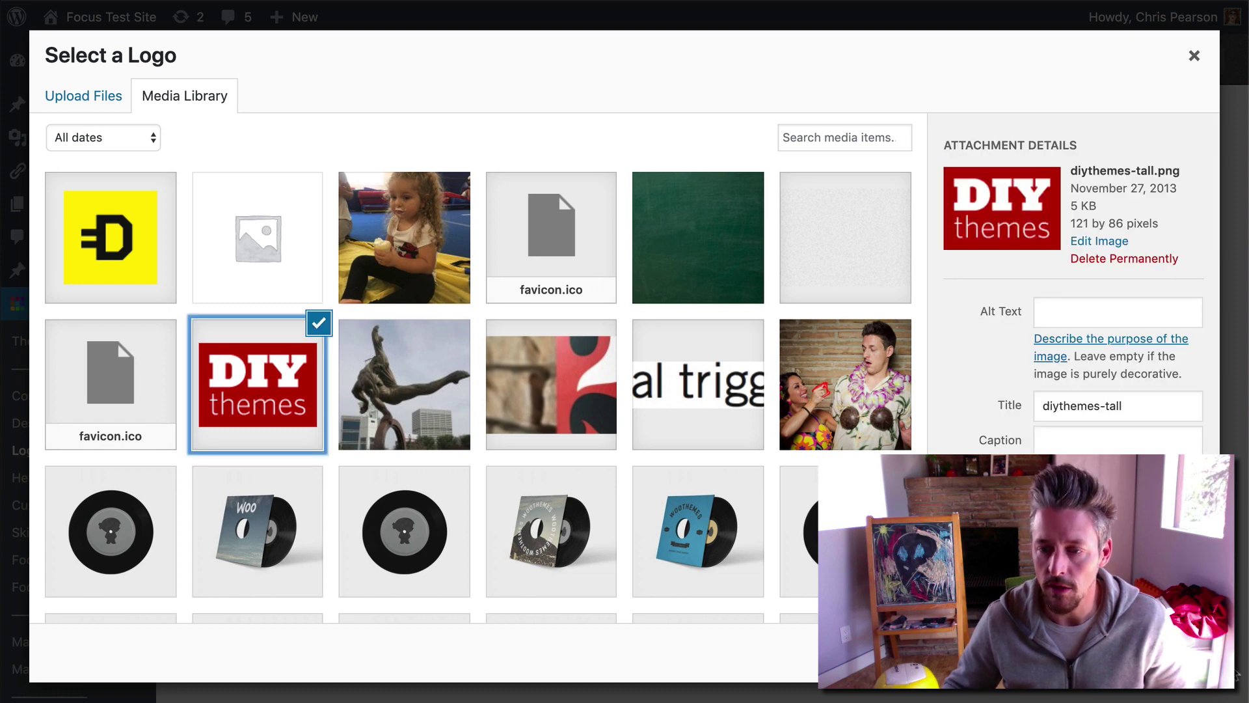
{"action": "left_click", "coordinate": [1165, 653]}
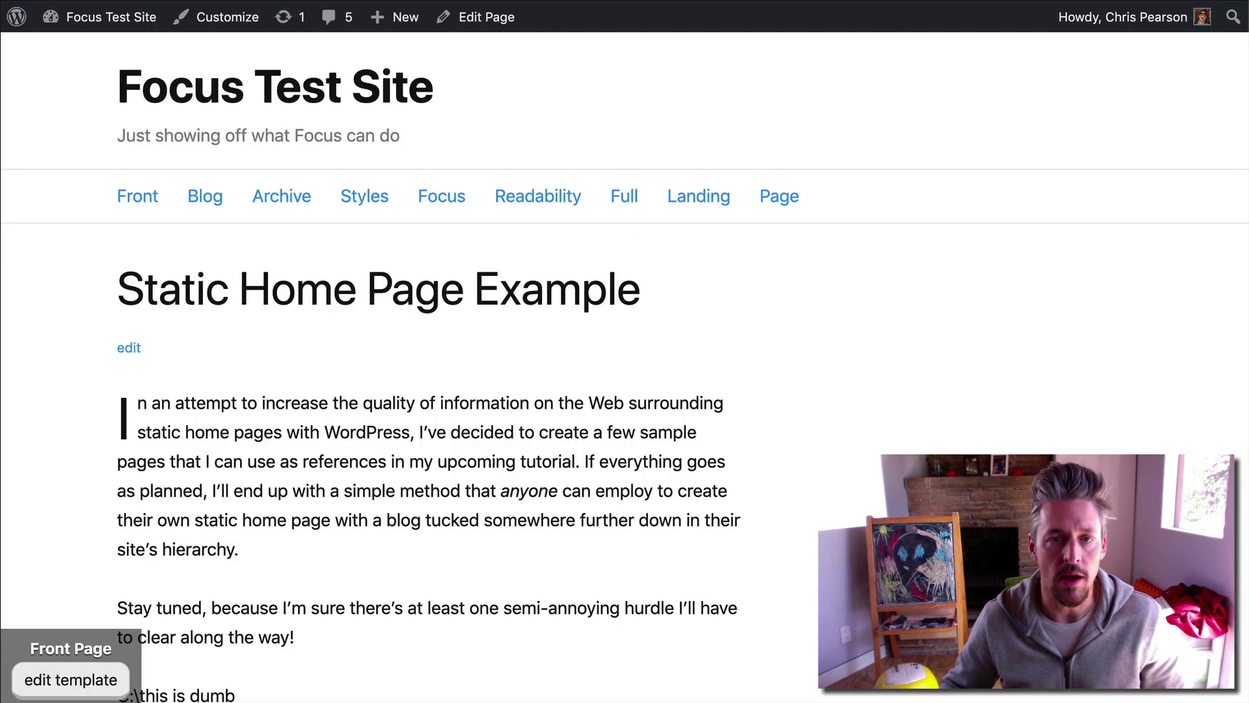
Reload the front page to see the DIY themes logo in place of the title.
{"action": "mouse_move", "coordinate": [111, 17]}
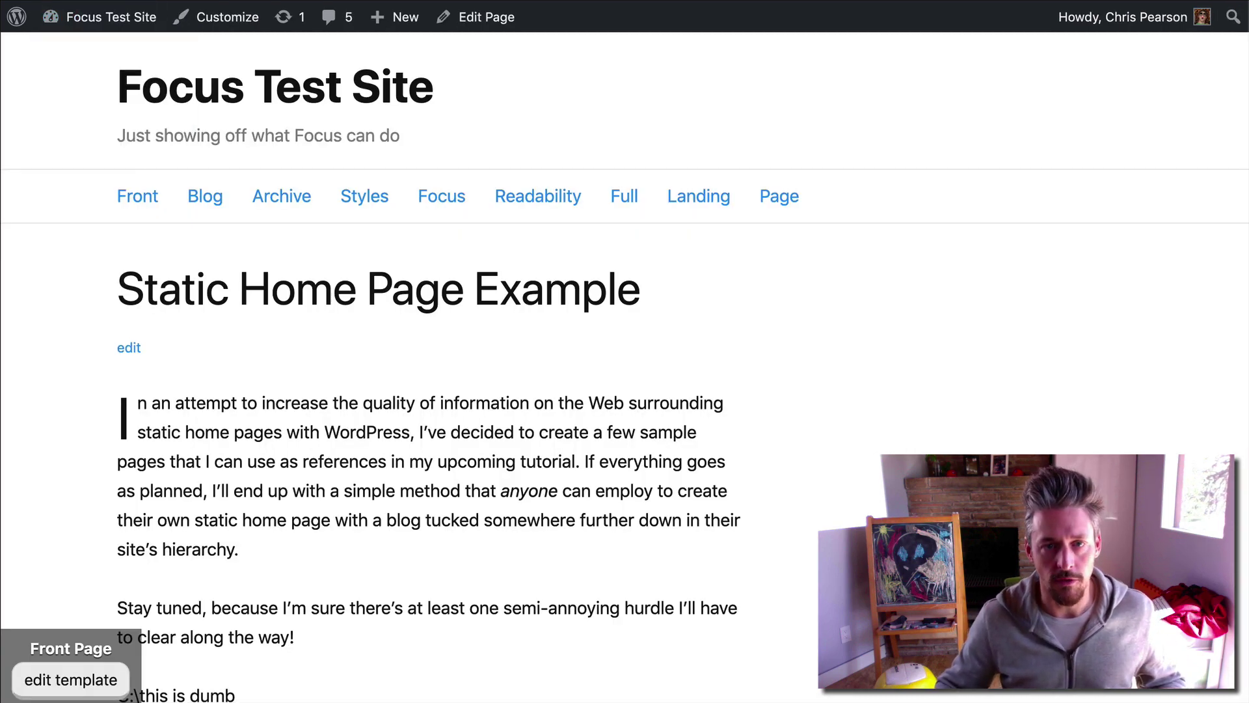
{"action": "key", "text": "super+r"}
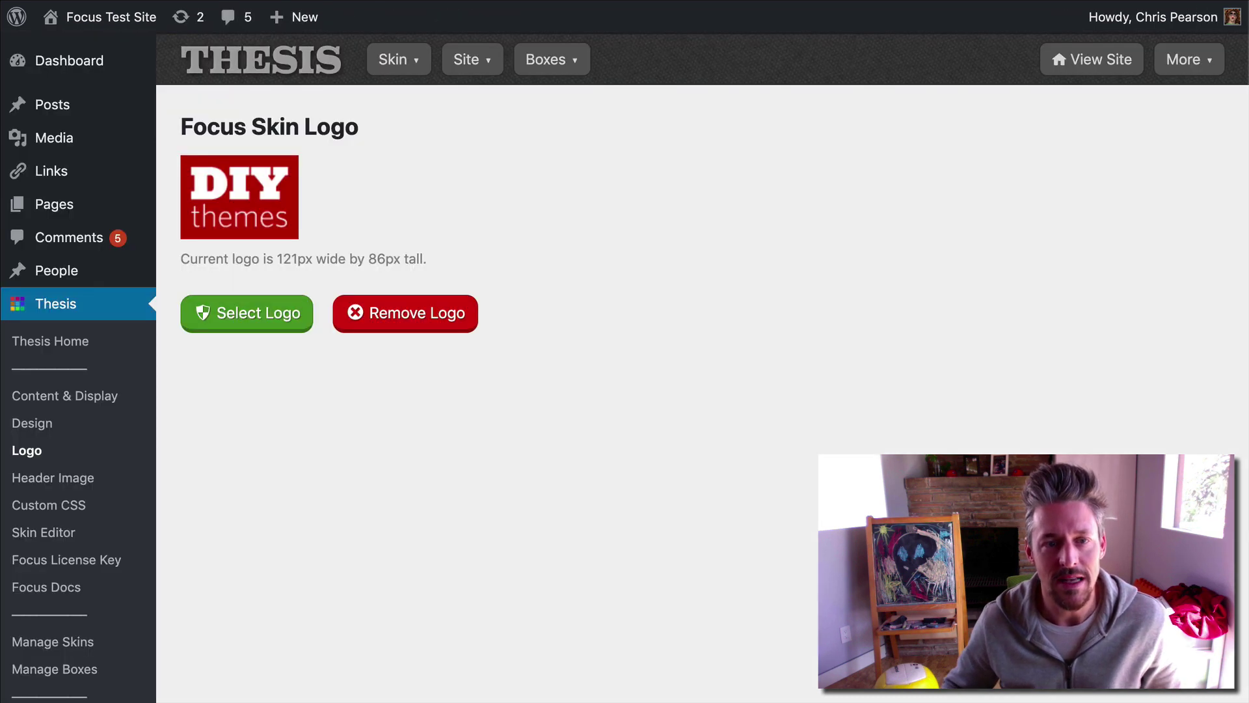
In Content & Display, set Site Title (includes Logo) to link to the home page and save.
{"action": "left_click", "coordinate": [393, 66]}
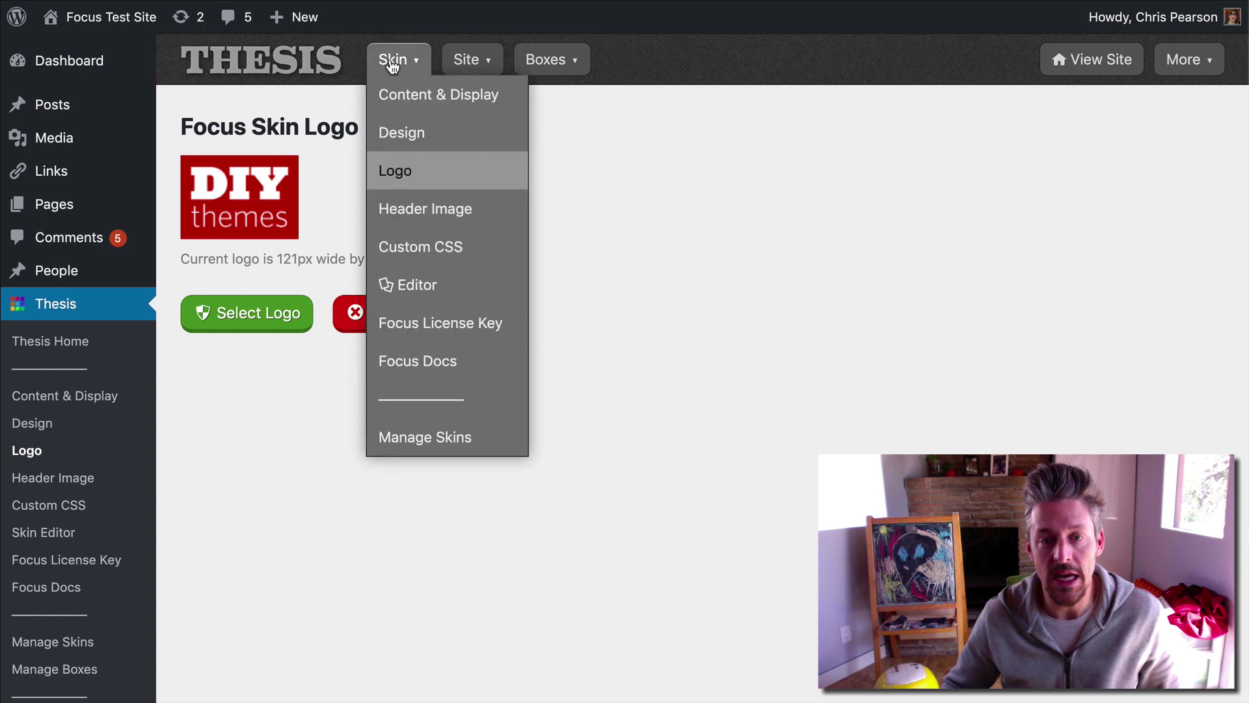
{"action": "left_click", "coordinate": [407, 104]}
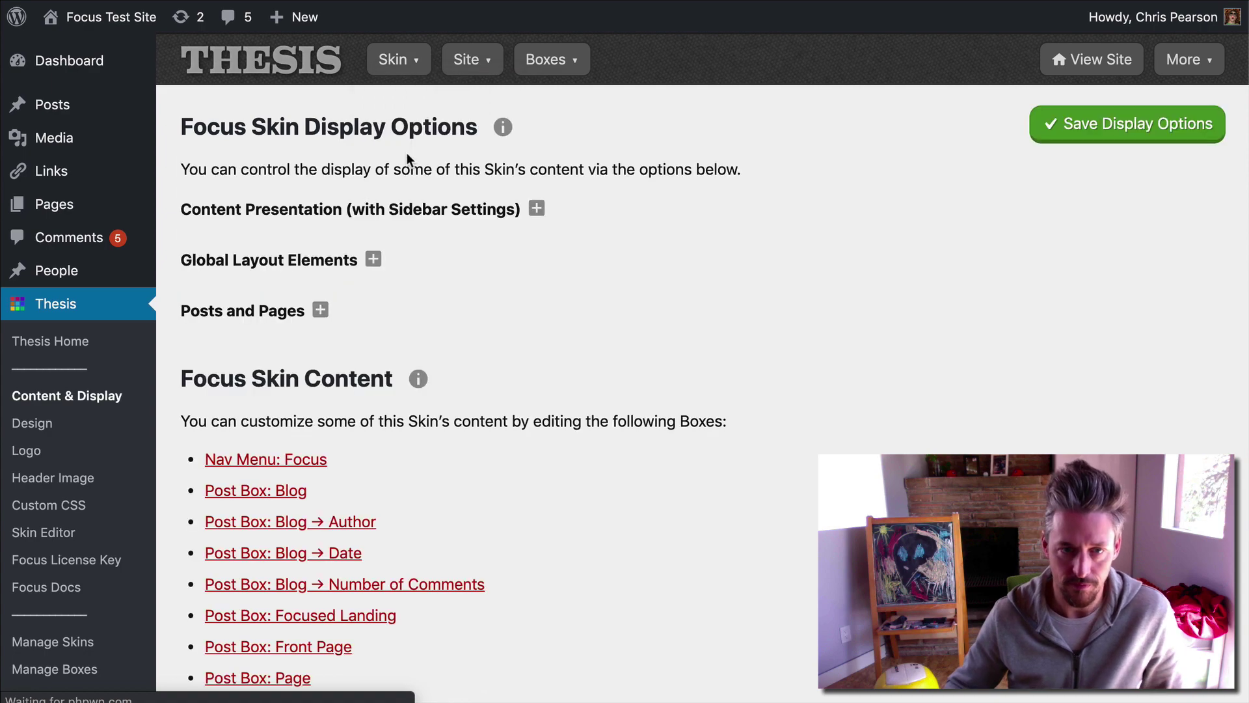
{"action": "scroll", "coordinate": [449, 238], "scroll_direction": "down", "scroll_amount": 6}
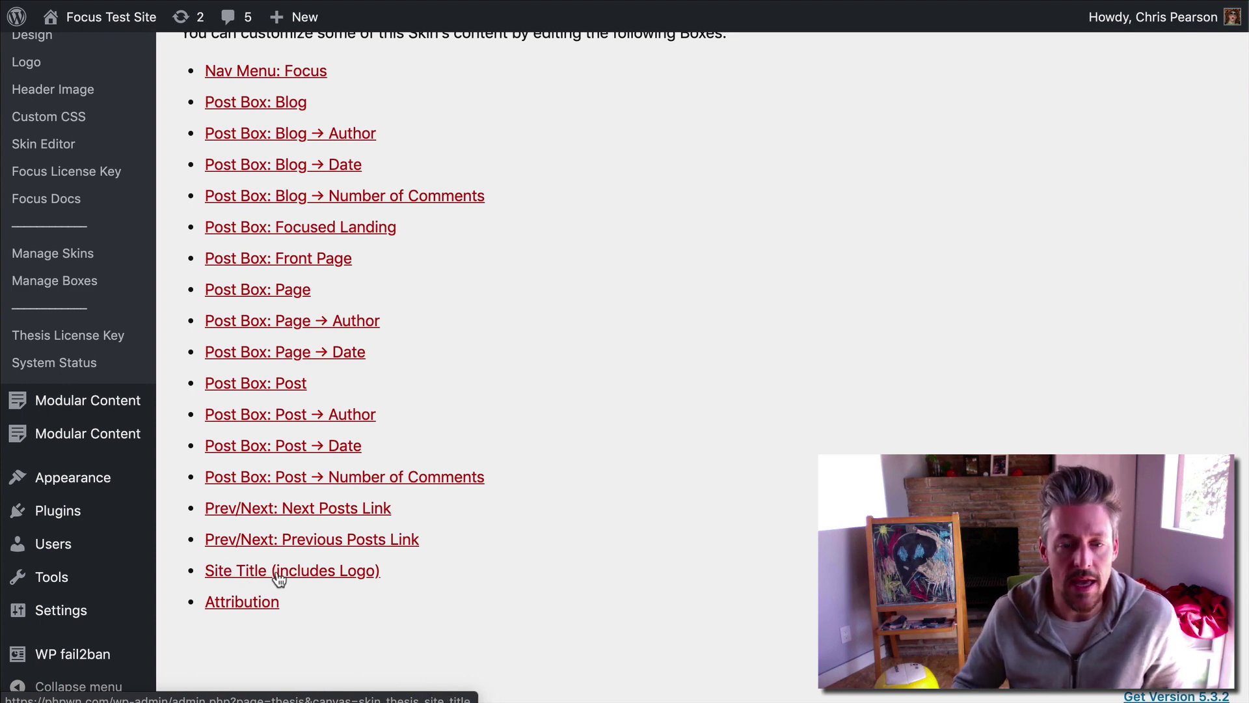
{"action": "left_click", "coordinate": [311, 573]}
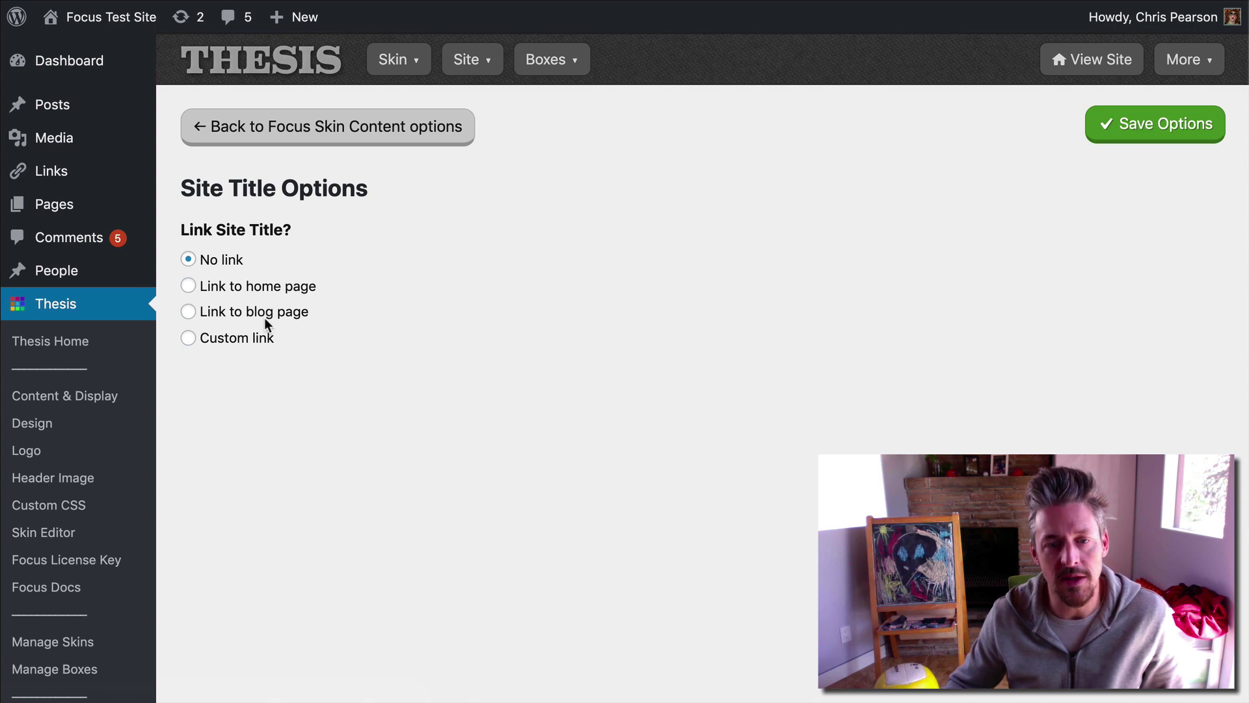
{"action": "left_click", "coordinate": [219, 341]}
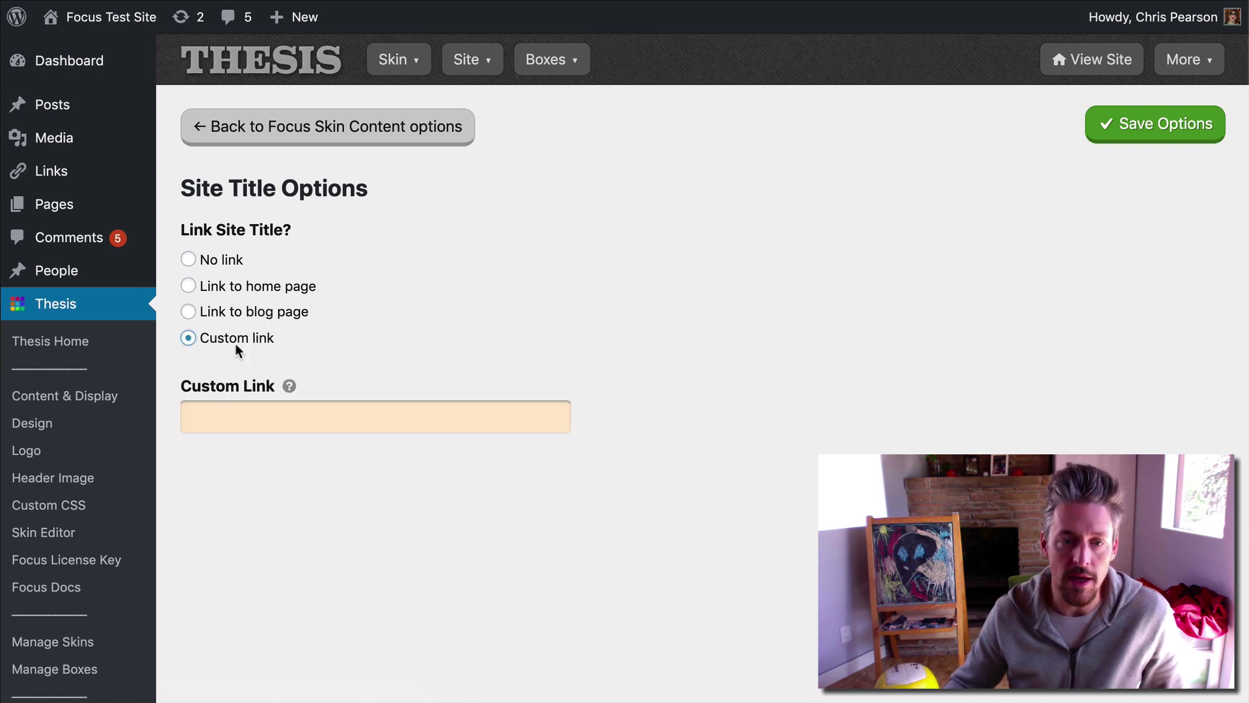
{"action": "left_click", "coordinate": [251, 287]}
{"action": "left_click", "coordinate": [1155, 125]}
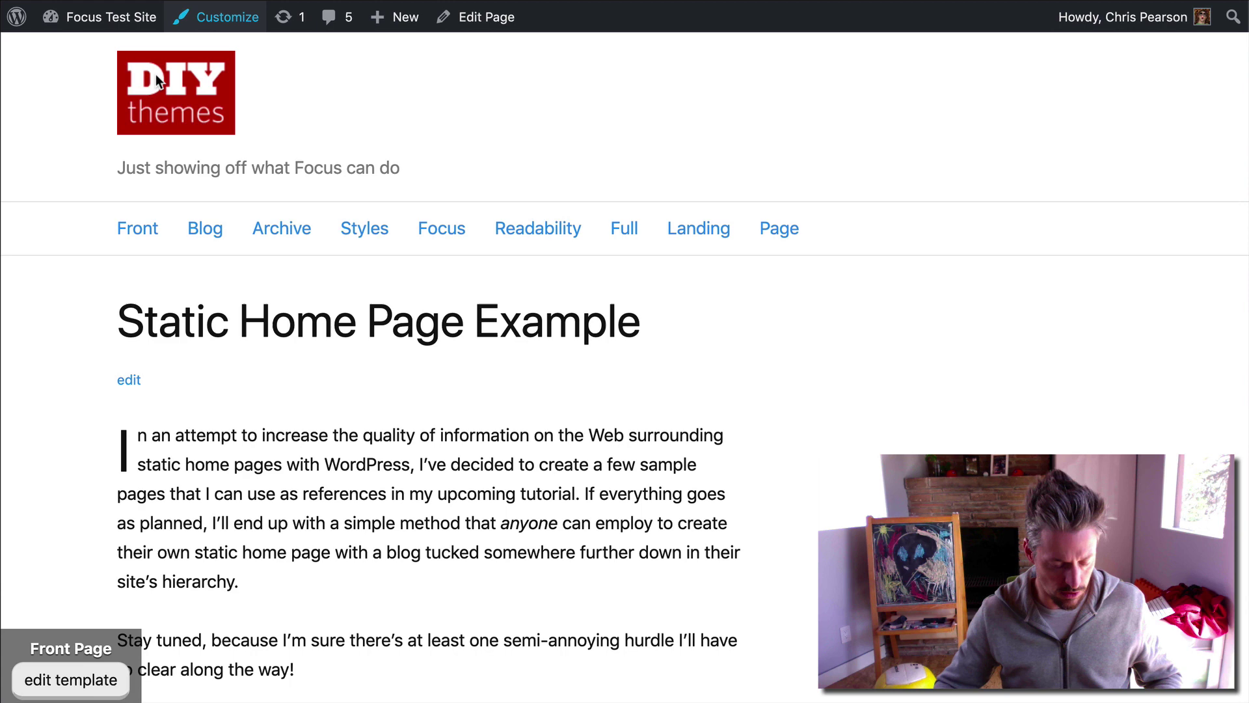
Return to the Thesis Site Title Options page showing the home page link.
{"action": "mouse_move", "coordinate": [107, 13]}
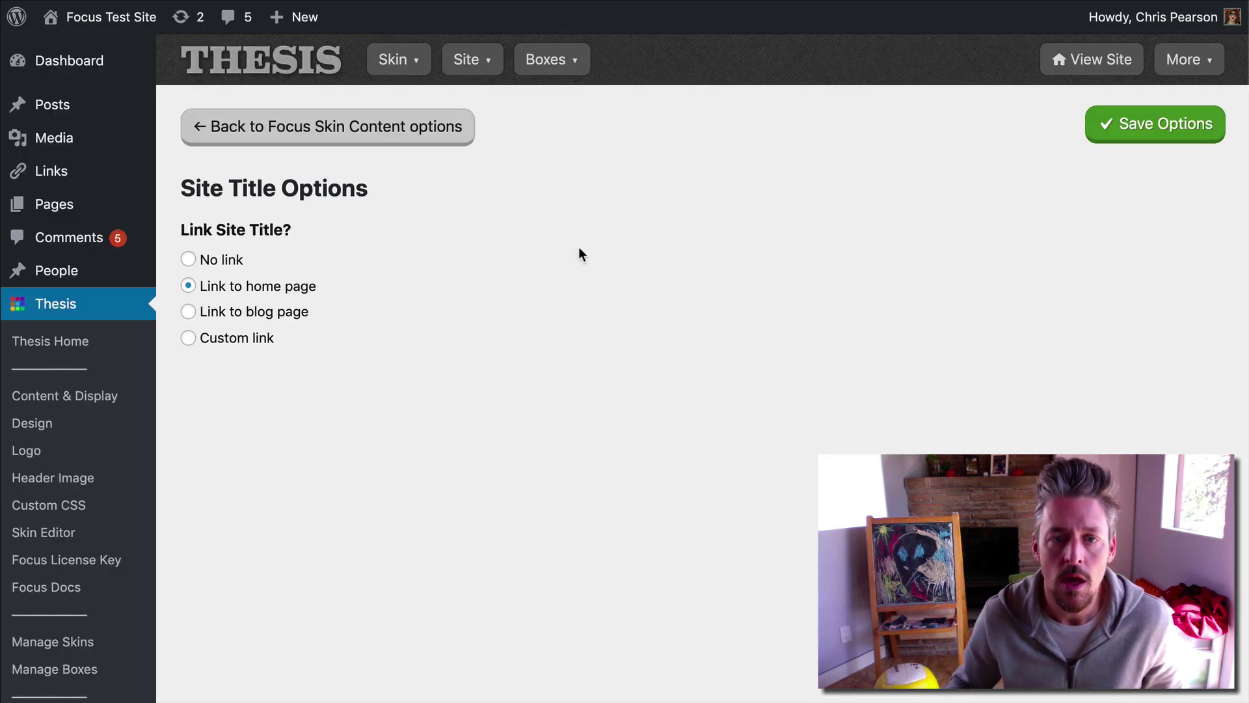
Uncheck Site Title under Global Layout Elements and save the display options.
{"action": "left_click", "coordinate": [362, 130]}
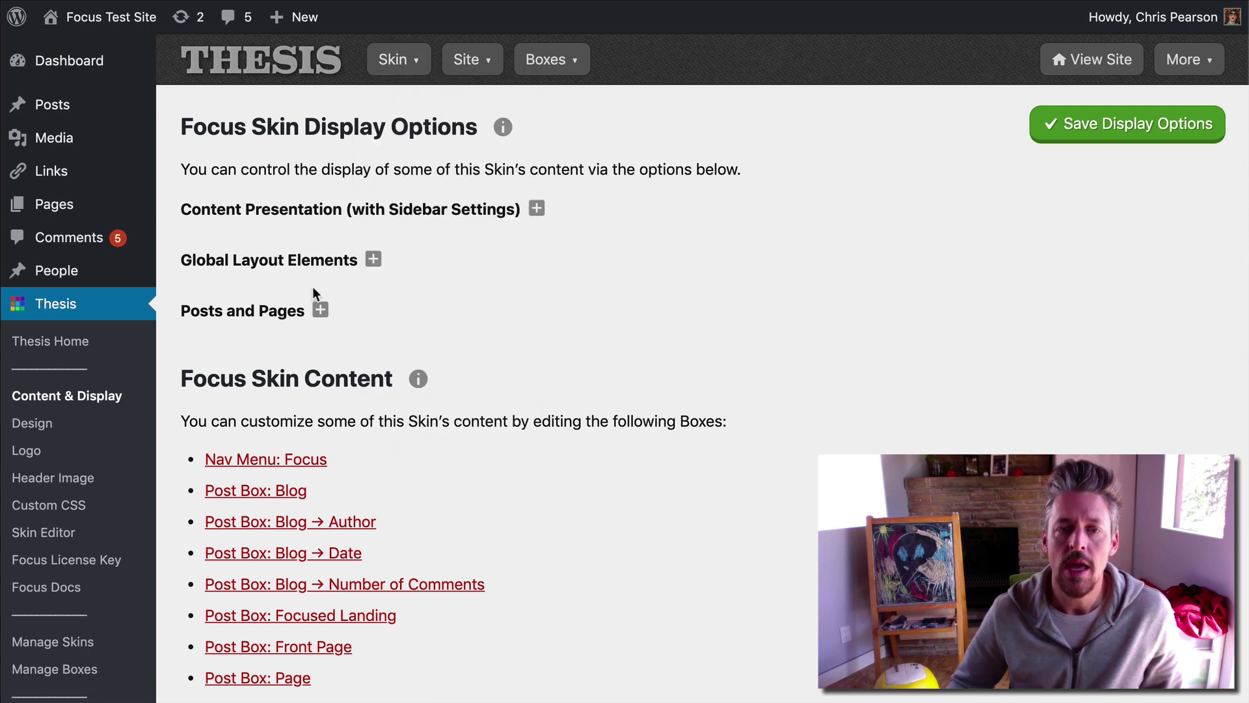
{"action": "left_click", "coordinate": [243, 261]}
{"action": "scroll", "coordinate": [421, 362], "scroll_direction": "down", "scroll_amount": 2}
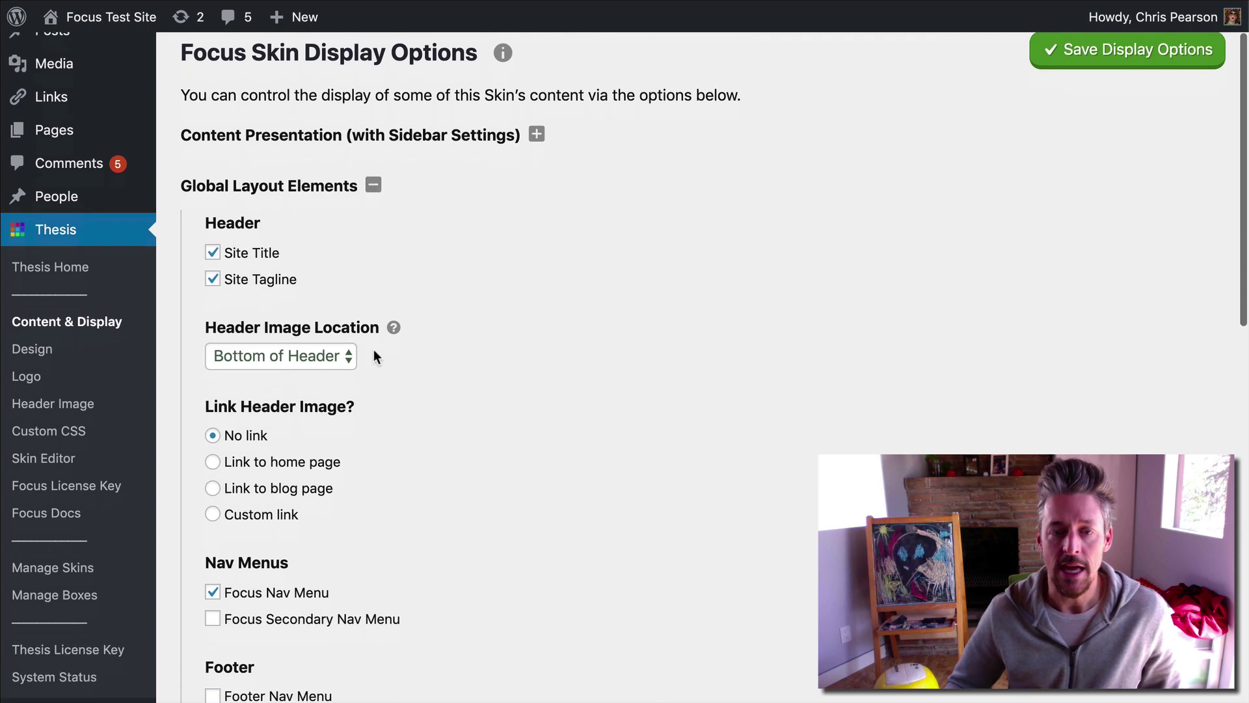
{"action": "left_click", "coordinate": [233, 251]}
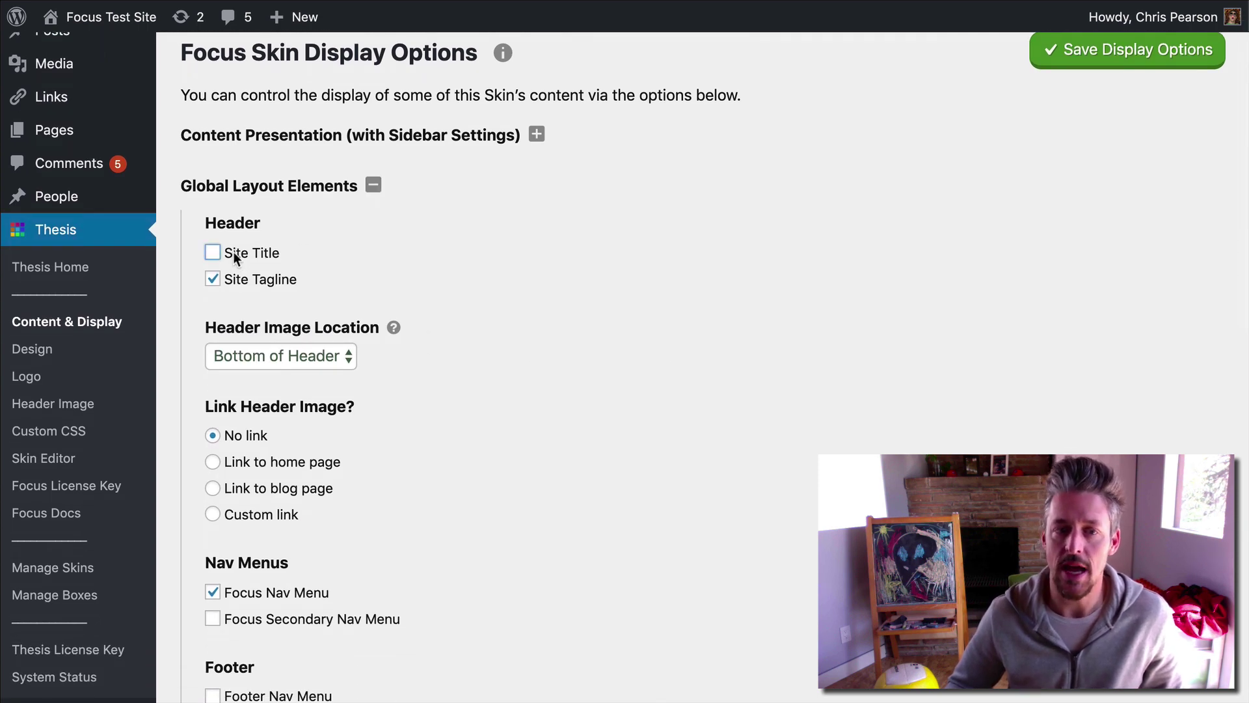
{"action": "scroll", "coordinate": [474, 251], "scroll_direction": "up", "scroll_amount": 2}
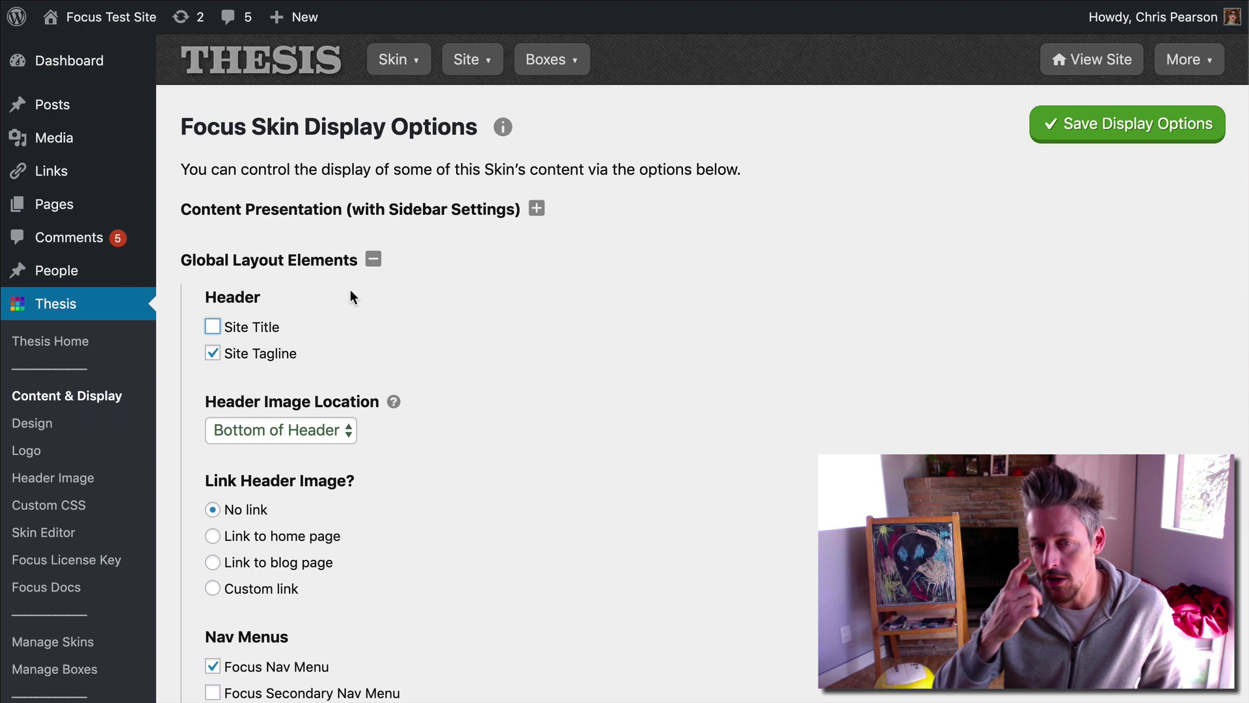
{"action": "left_click", "coordinate": [1145, 124]}
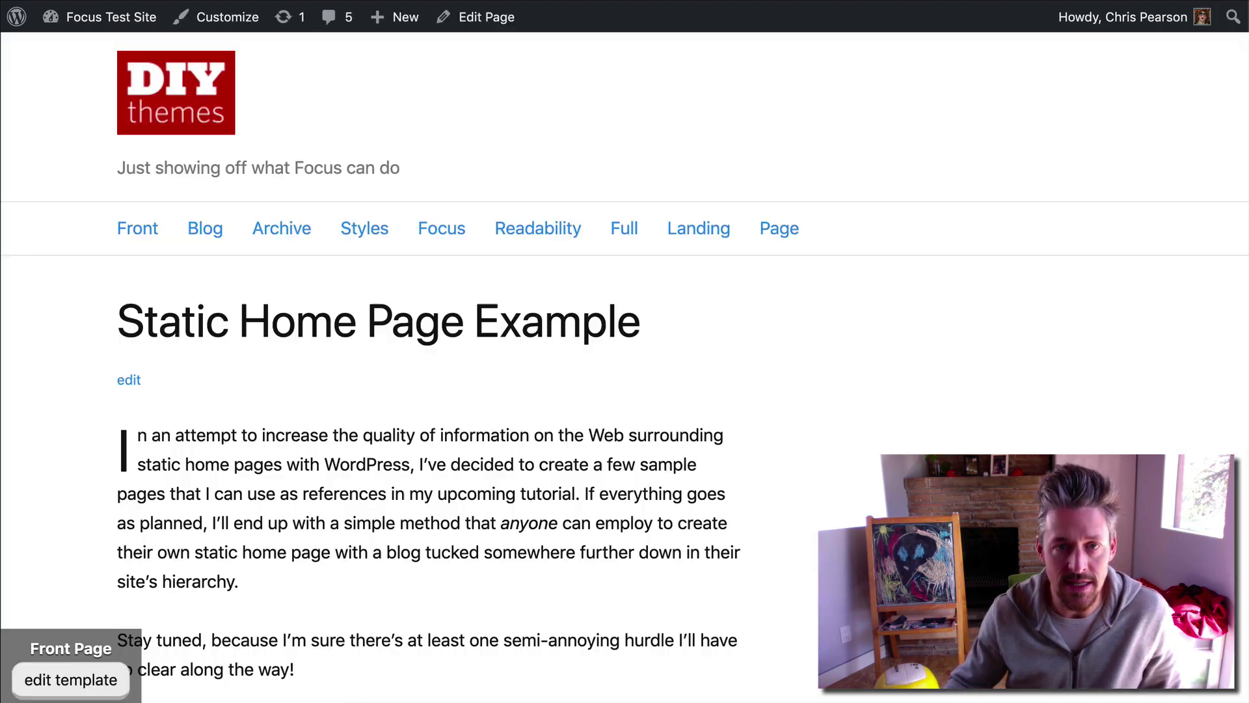
Re-check Site Title under Global Layout Elements and save the display options.
{"action": "scroll", "coordinate": [388, 80], "scroll_direction": "down", "scroll_amount": 2}
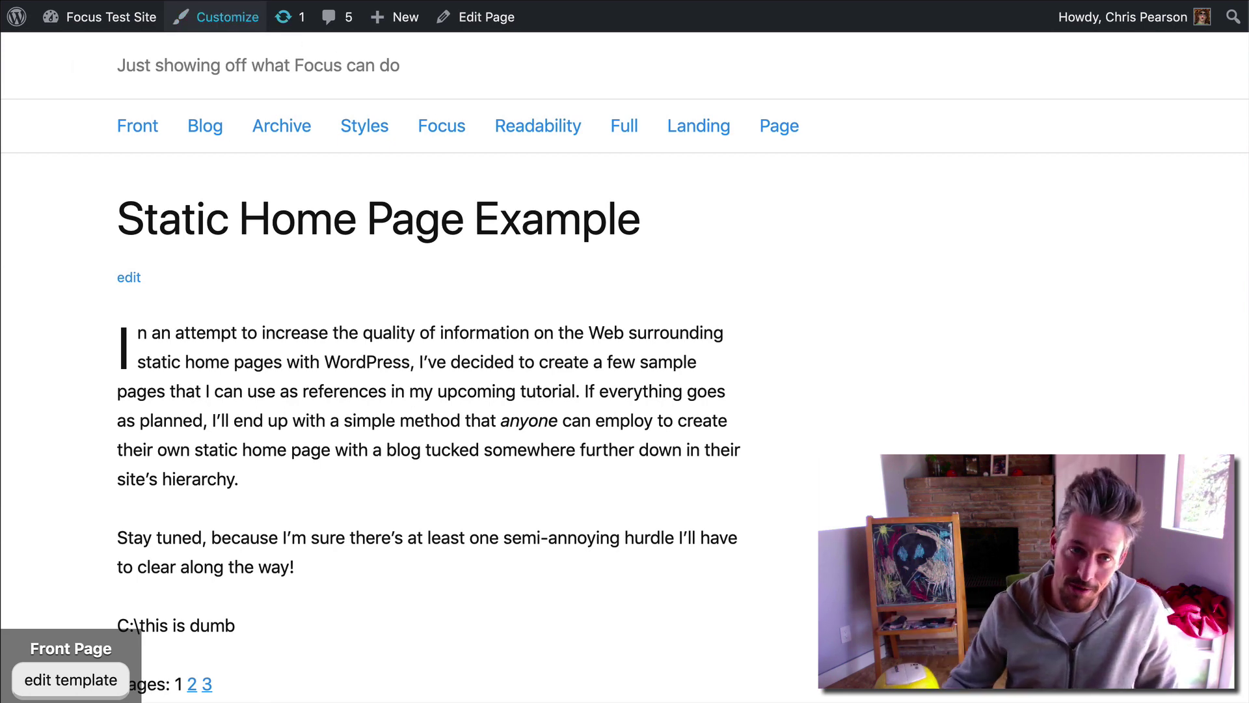
{"action": "left_click", "coordinate": [227, 16]}
{"action": "left_click", "coordinate": [423, 57]}
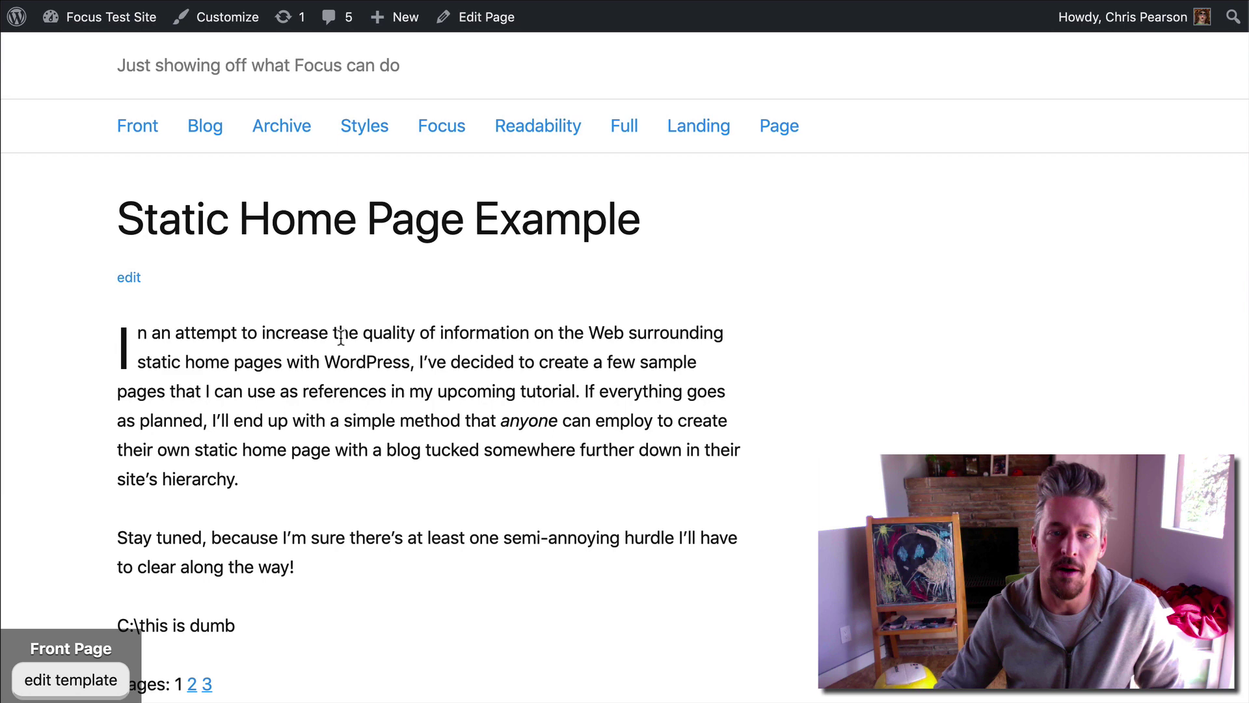
{"action": "mouse_move", "coordinate": [110, 17]}
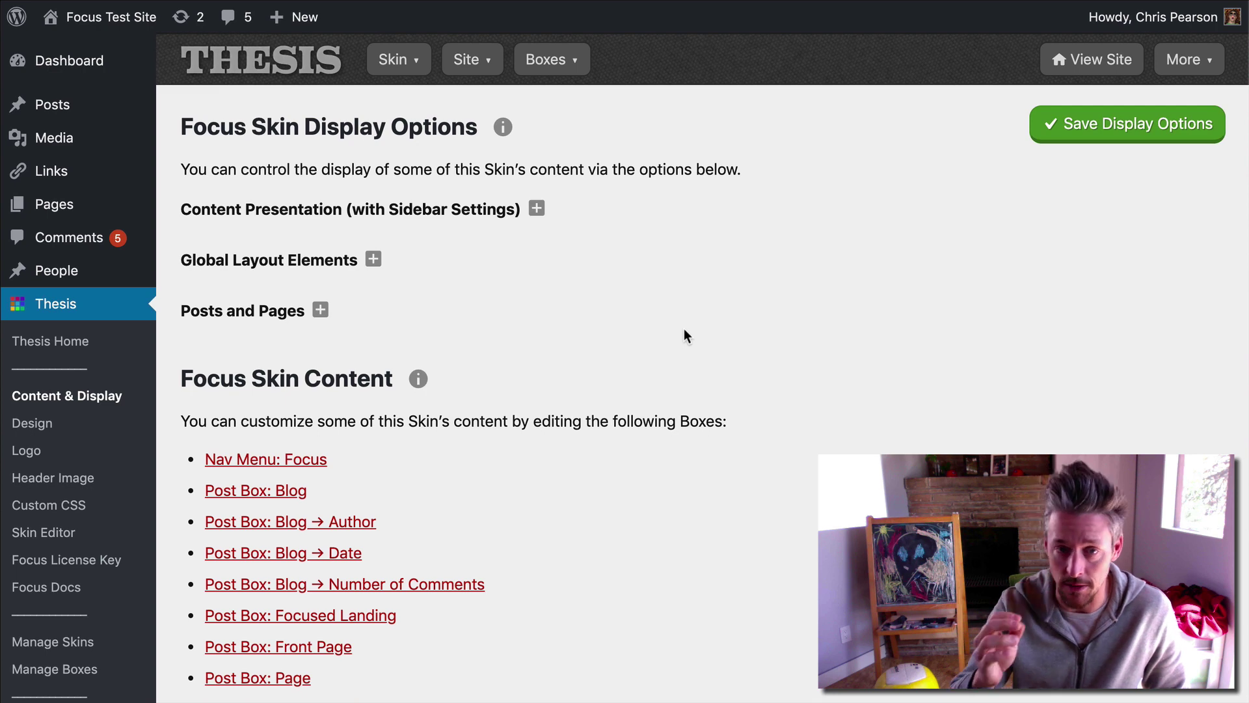
{"action": "left_click", "coordinate": [289, 260]}
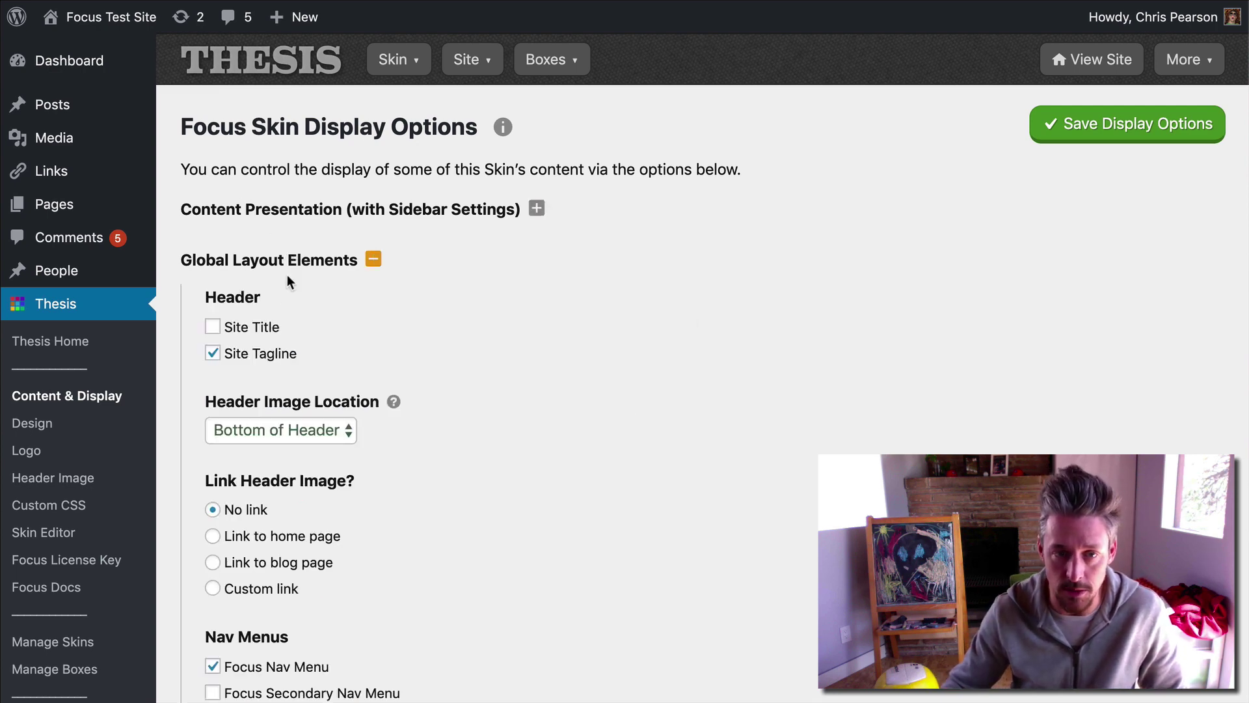
{"action": "left_click", "coordinate": [255, 328]}
{"action": "left_click", "coordinate": [1223, 136]}
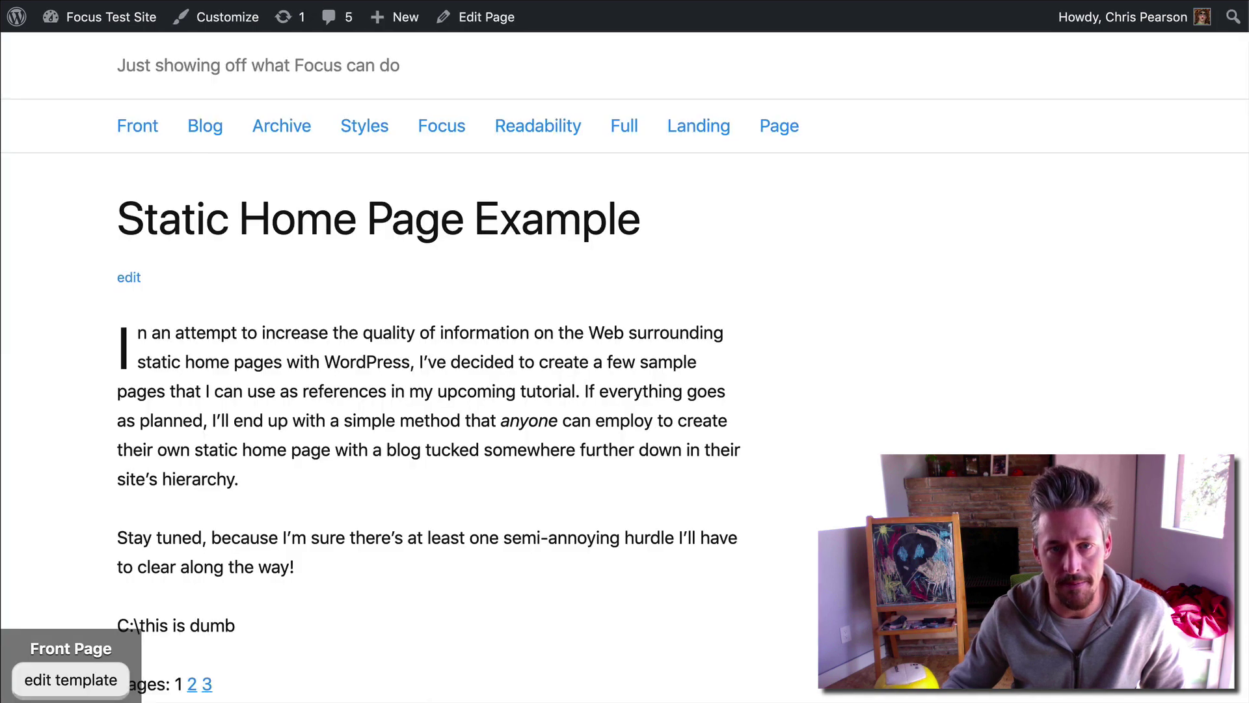